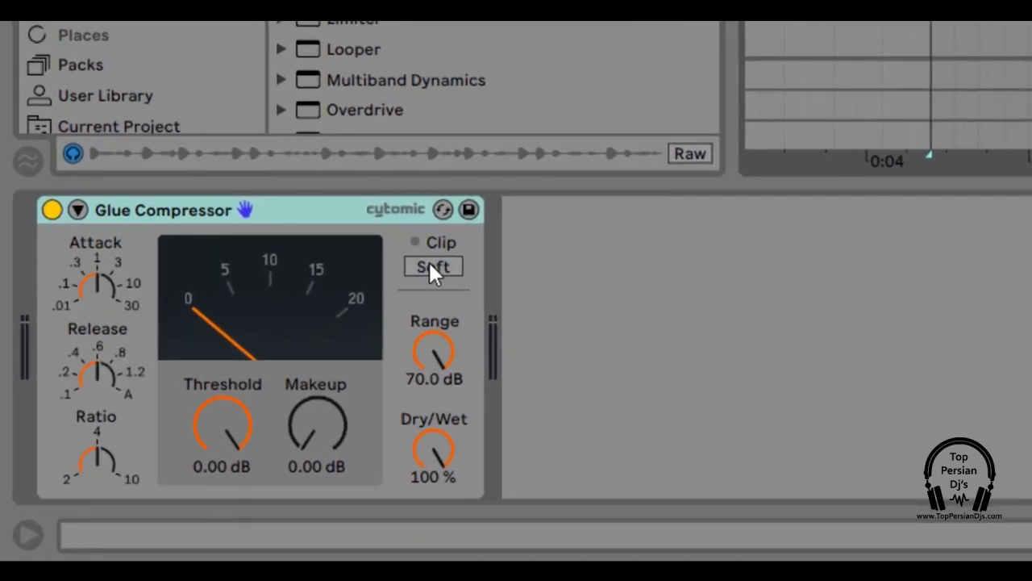
Step: Switch the Glue Compressor's Soft clipping on and off again
left_click(433, 268)
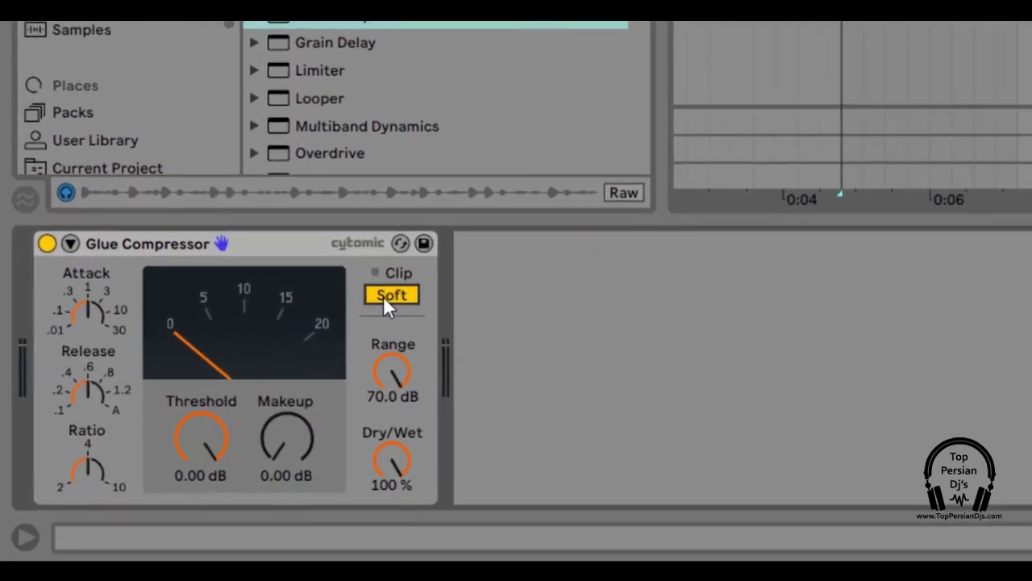
left_click(180, 438)
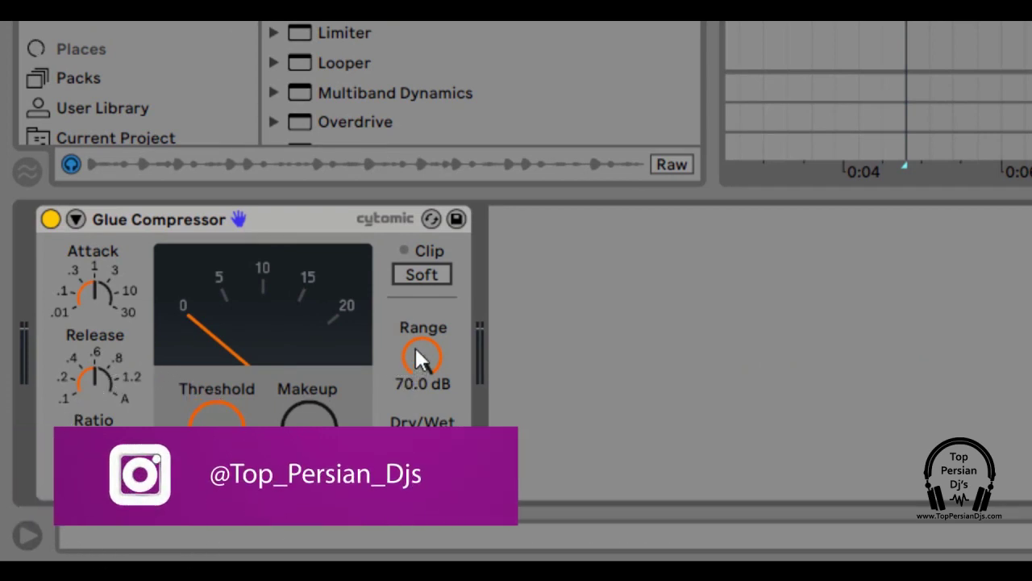
mouse_move(419, 347)
left_mouse_down()
mouse_move(420, 487)
mouse_move(421, 350)
left_mouse_up()
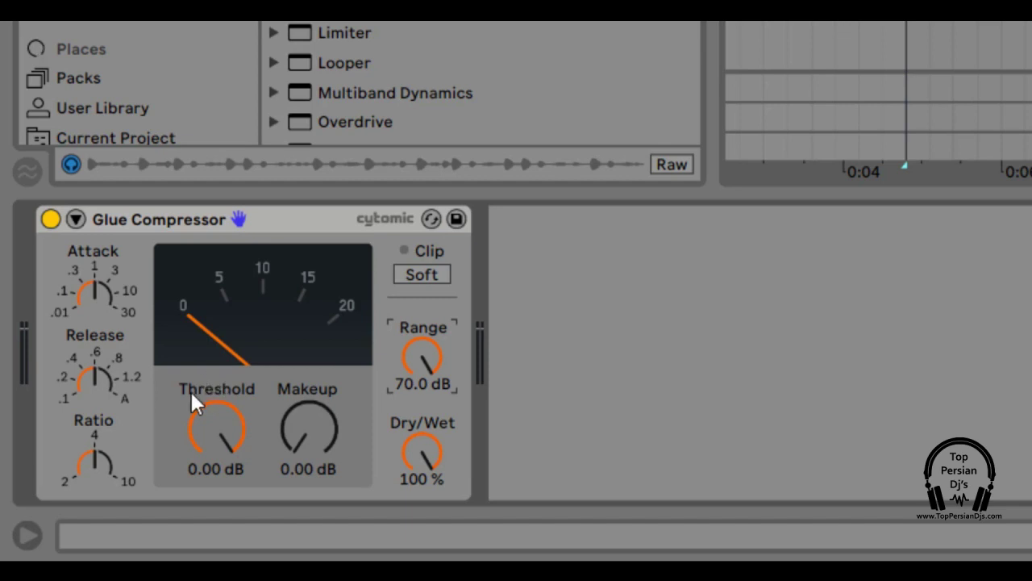
Step: Lower the Glue Compressor's Threshold to -36.5 dB and set its Range to 5 dB
left_click_drag(200, 406, 200, 512)
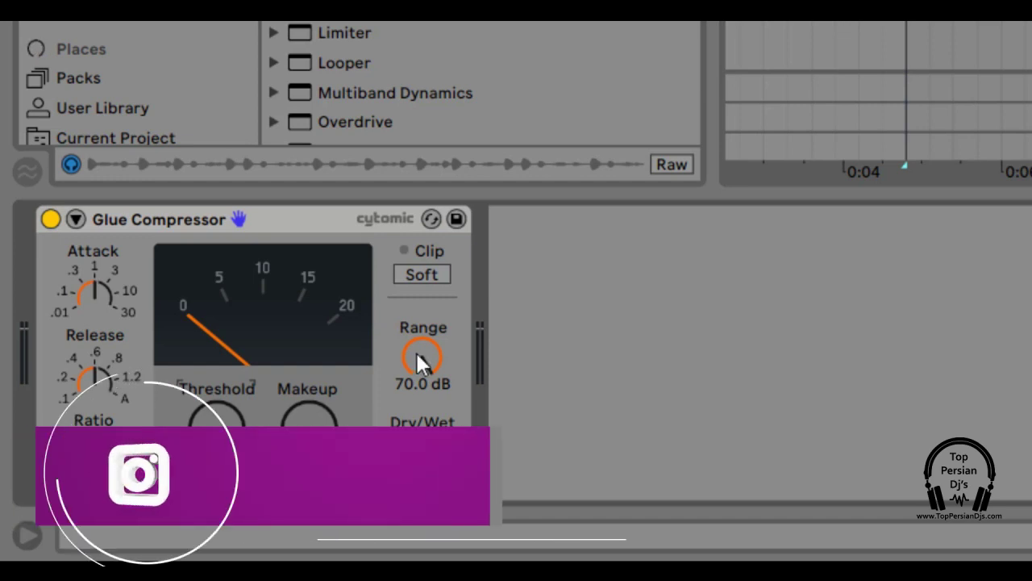
mouse_move(416, 352)
left_mouse_down()
mouse_move(417, 403)
mouse_move(417, 348)
left_mouse_up()
type("5")
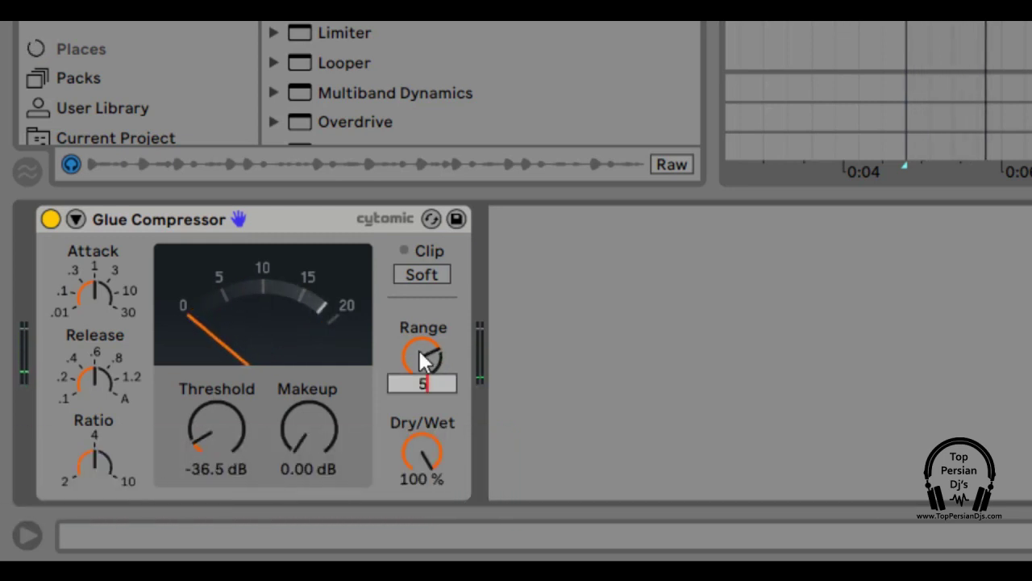
key("Return")
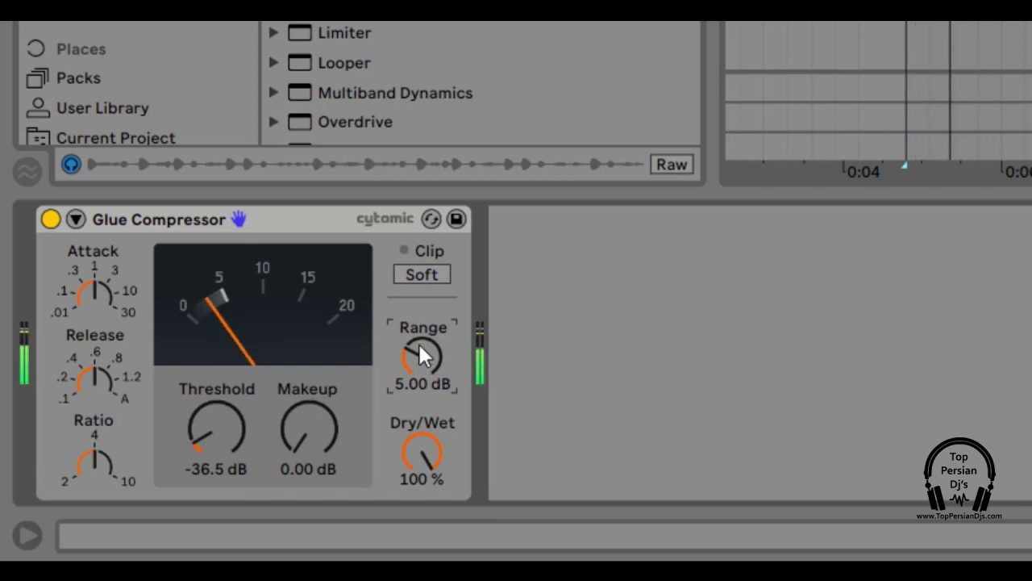
Step: Bypass the Glue Compressor and re-enable it to compare the dry and compressed sound
left_click(53, 220)
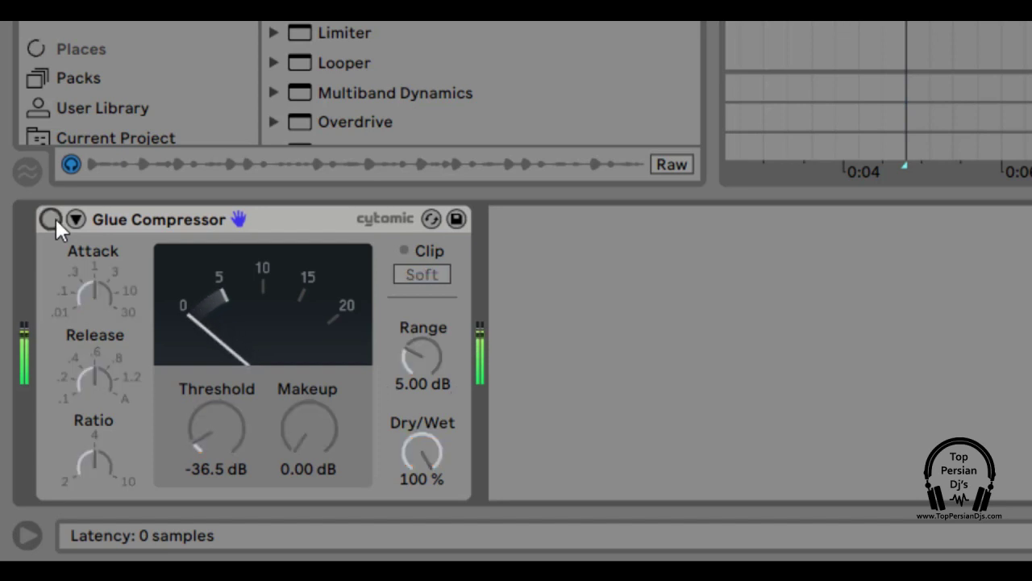
left_click(53, 221)
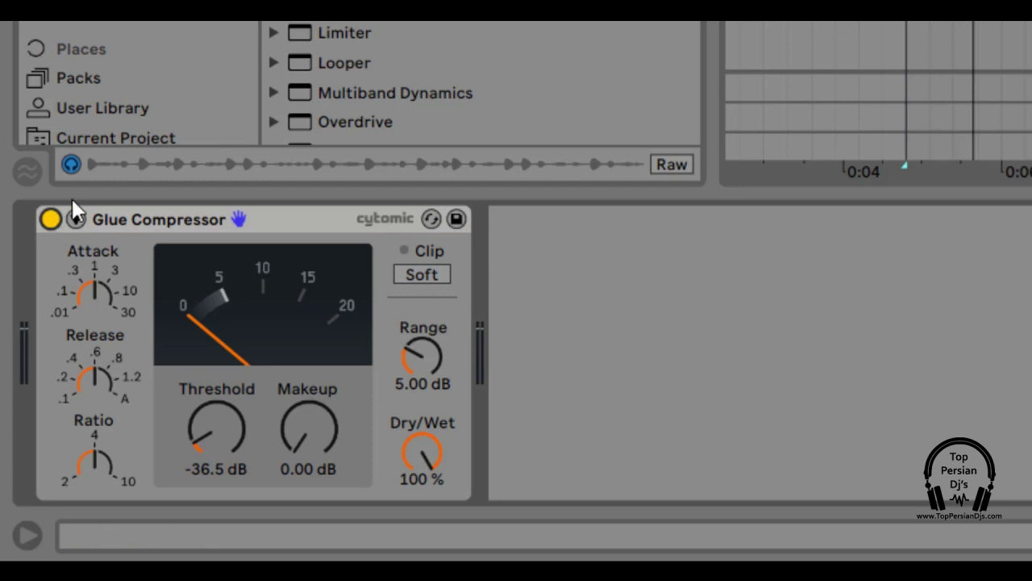
Step: Raise the Makeup gain to 5.87 dB and toggle Soft clipping on and off to compare its effect
left_click(421, 278)
left_click_drag(313, 433, 313, 384)
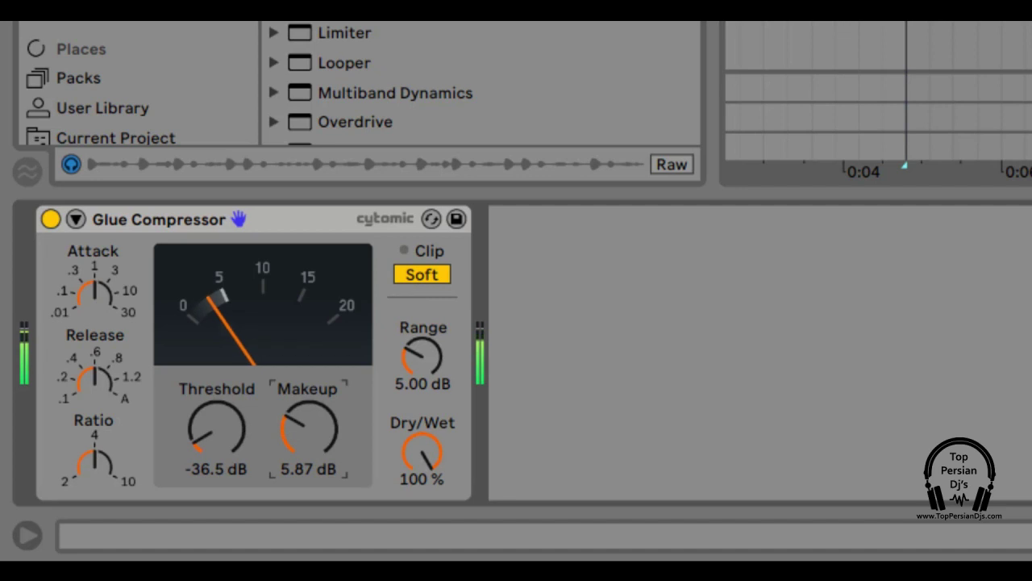
left_click(413, 279)
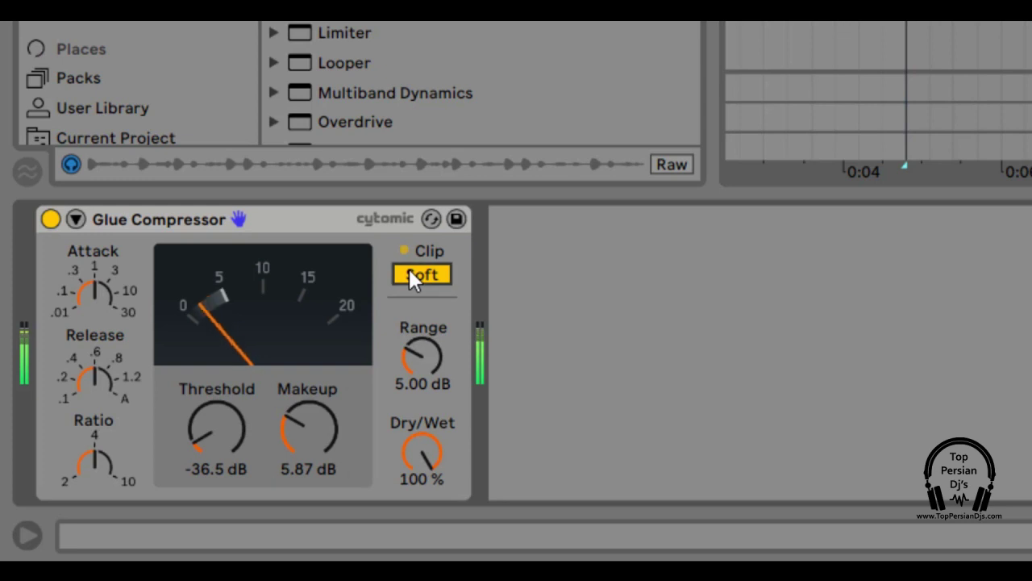
left_click(412, 276)
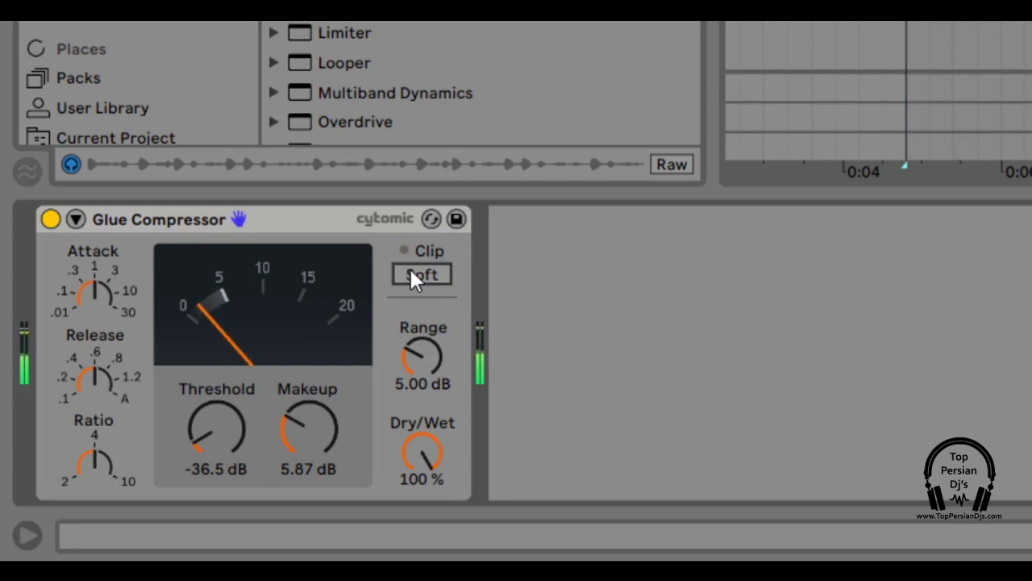
left_click(413, 277)
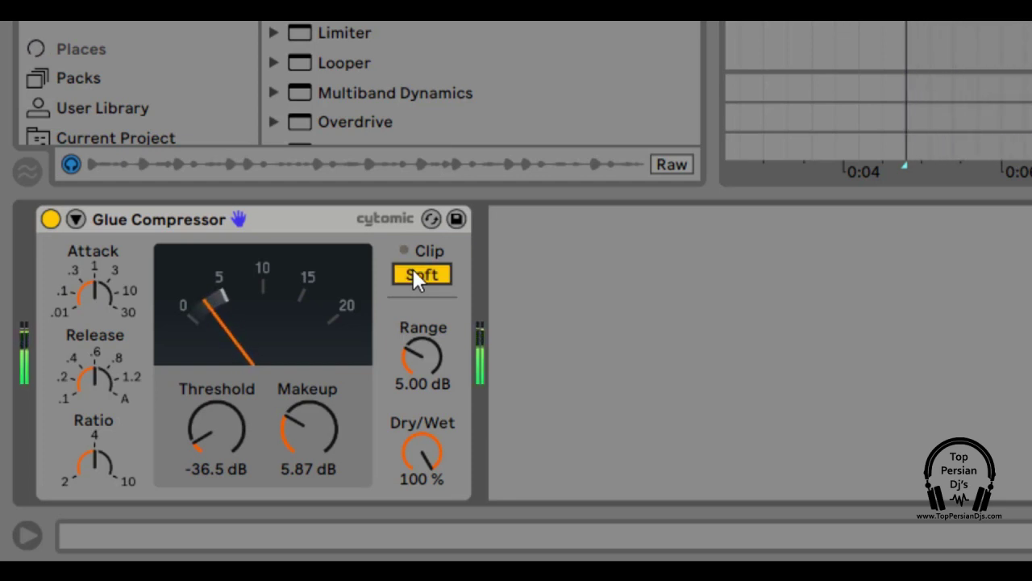
left_click(415, 277)
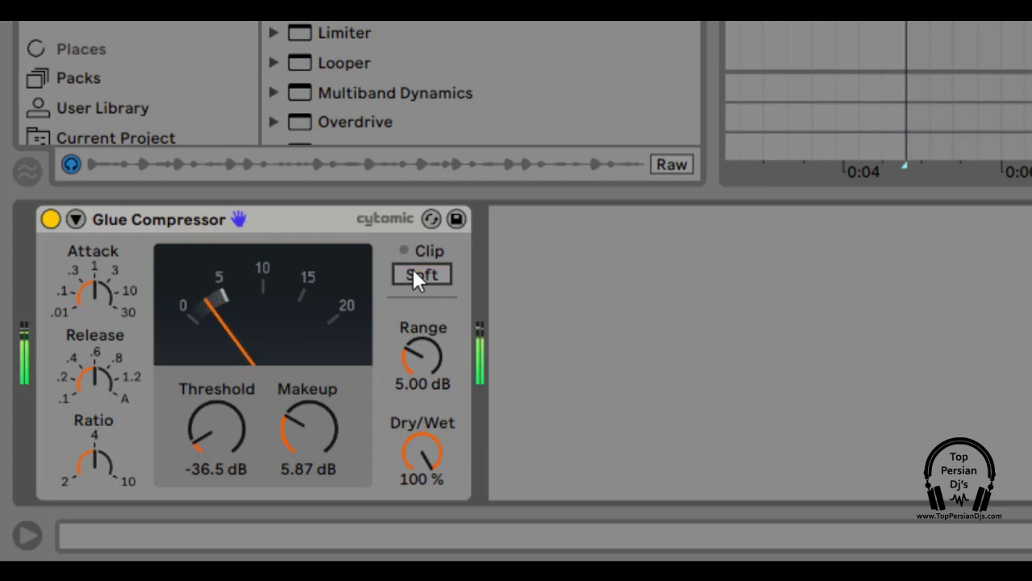
left_click(415, 276)
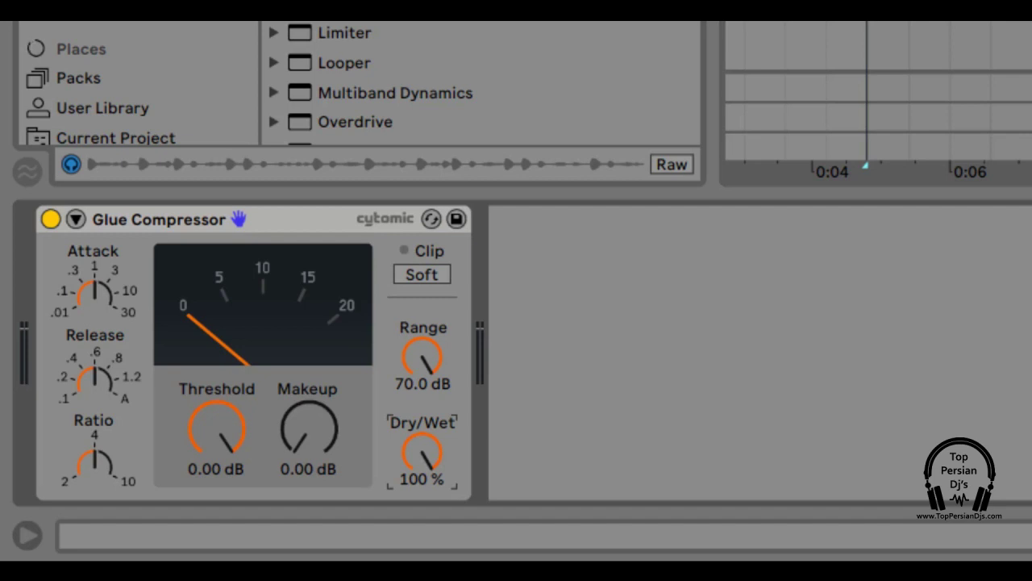
Step: Sweep the Glue Compressor's Dry/Wet amount down and back up to 100%
left_click_drag(425, 446, 425, 572)
left_click_drag(418, 449, 418, 379)
Step: Lower the Glue Compressor's Threshold to -35.2 dB and set its Range to 20 dB
left_click_drag(220, 417, 220, 517)
left_click(439, 370)
type("20")
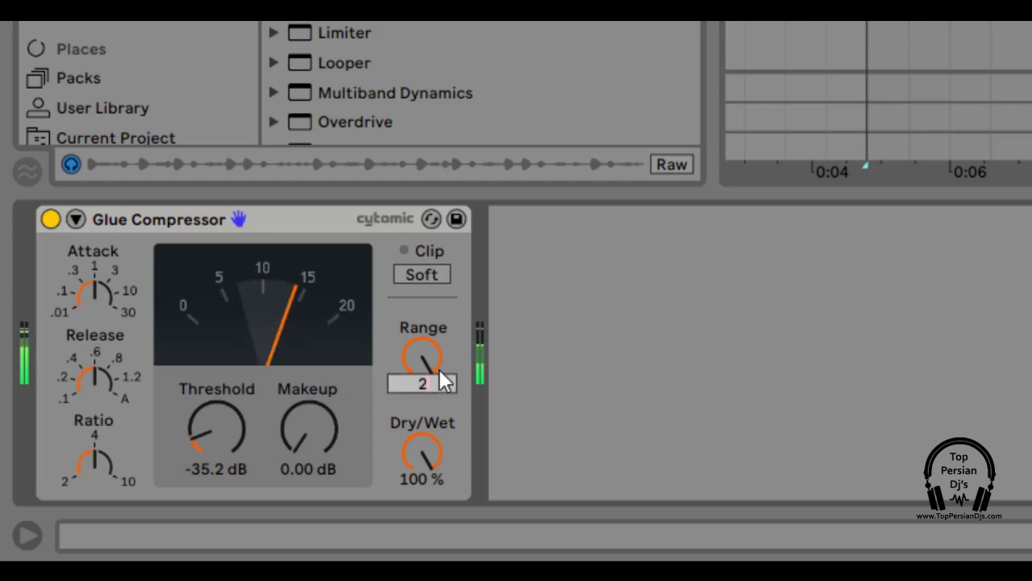
key("Return")
Step: Set the Glue Compressor's Makeup gain to 5 dB
left_click(321, 421)
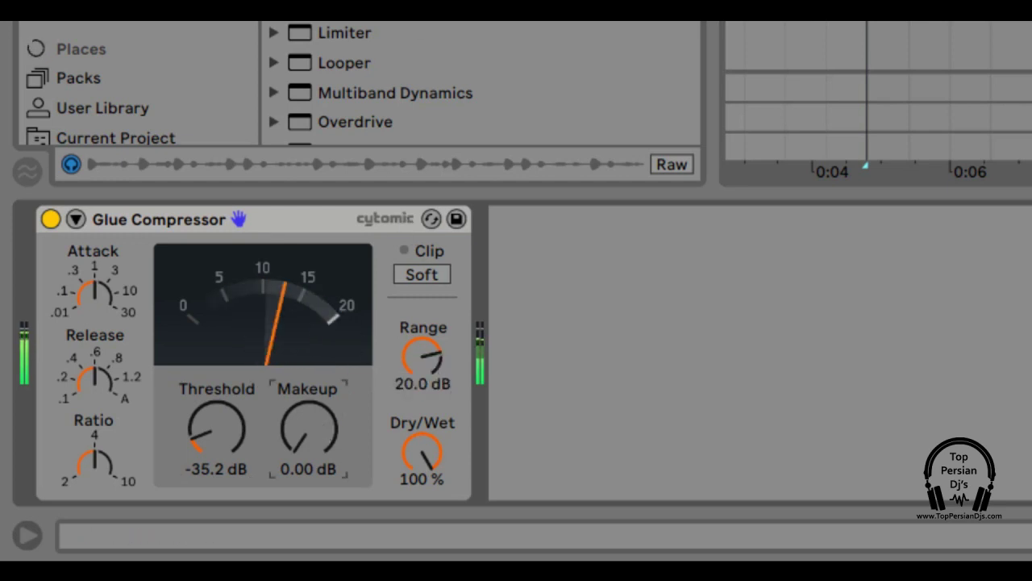
type("5")
key("Return")
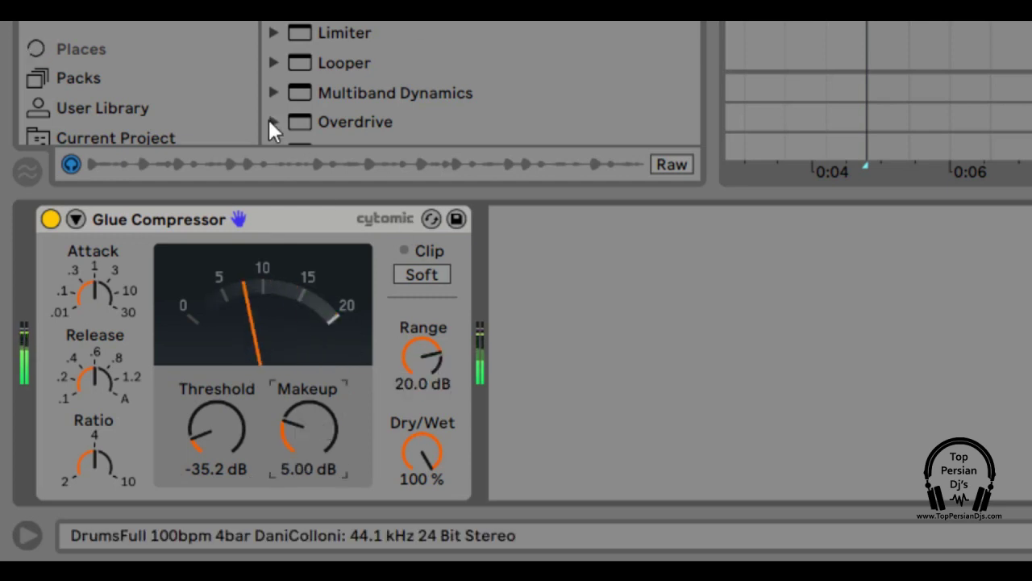
Step: Shorten the Glue Compressor's Attack to .3 and reduce Dry/Wet to 40%
left_click_drag(88, 293, 88, 318)
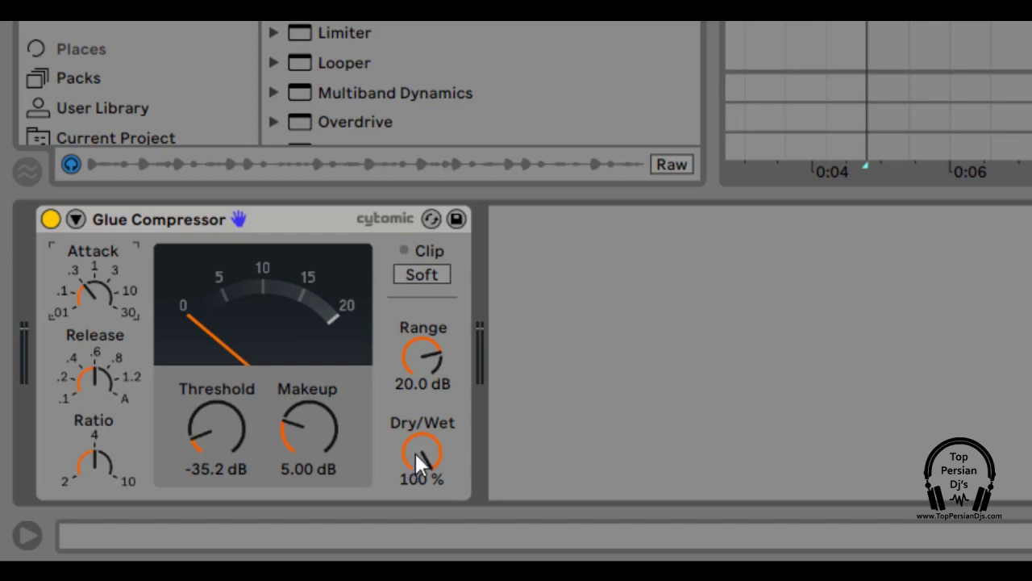
key("space")
left_click_drag(420, 445, 420, 542)
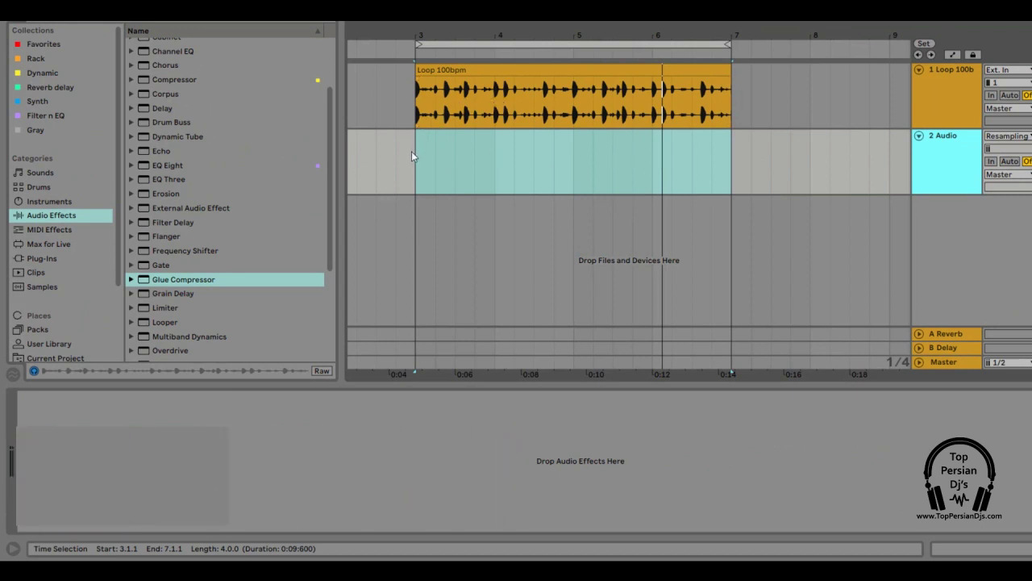
Step: Record the compressed loop from bar 3 onto the 2 Audio resampling track and select the Loop track again
mouse_move(425, 111)
left_click(418, 135)
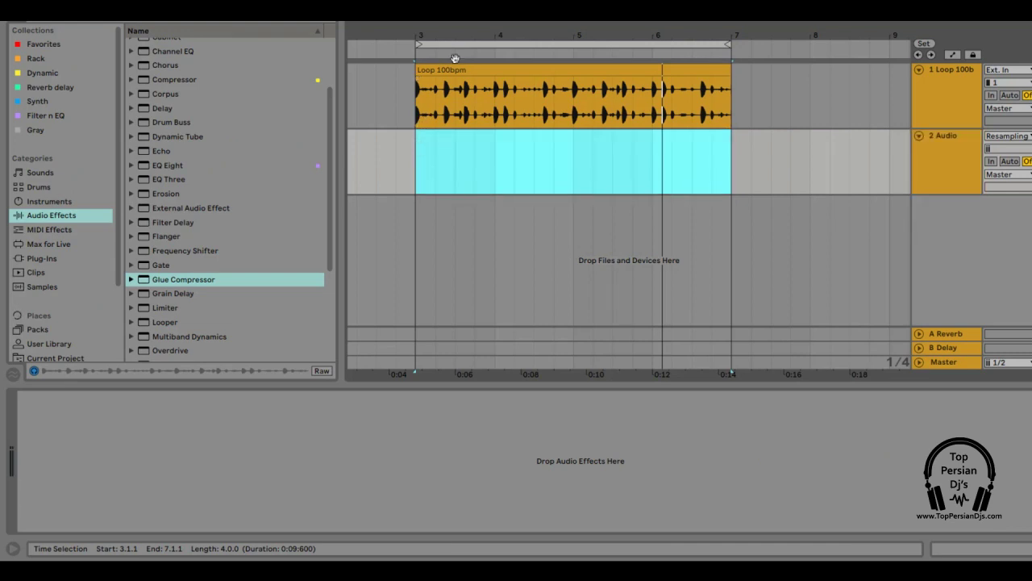
key("F9")
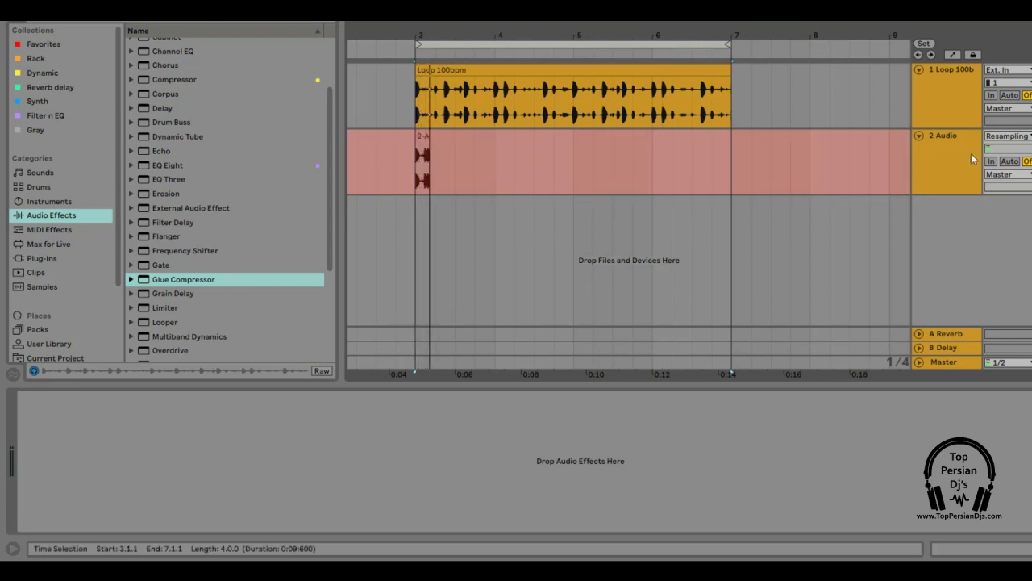
key("Up")
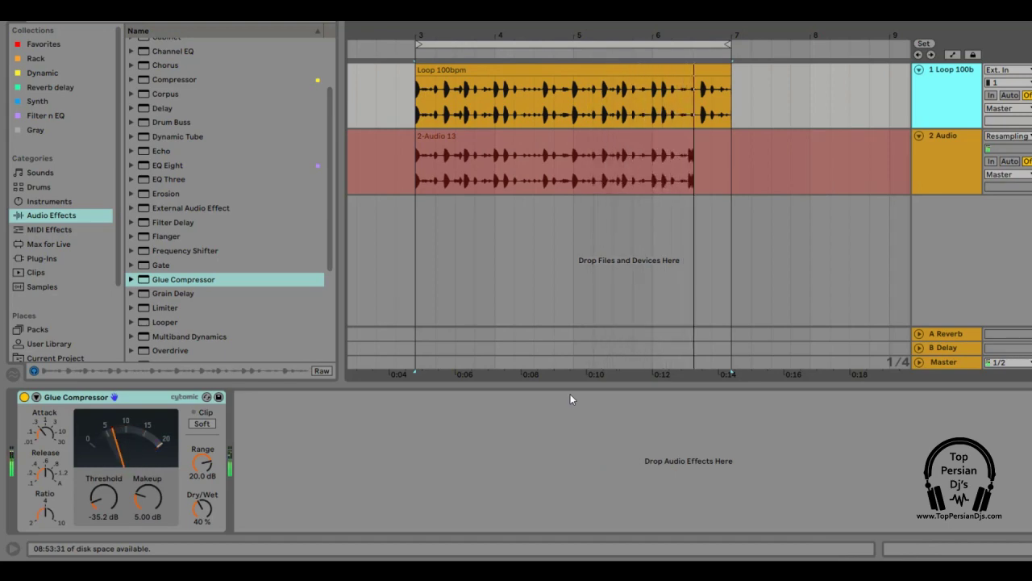
key("space")
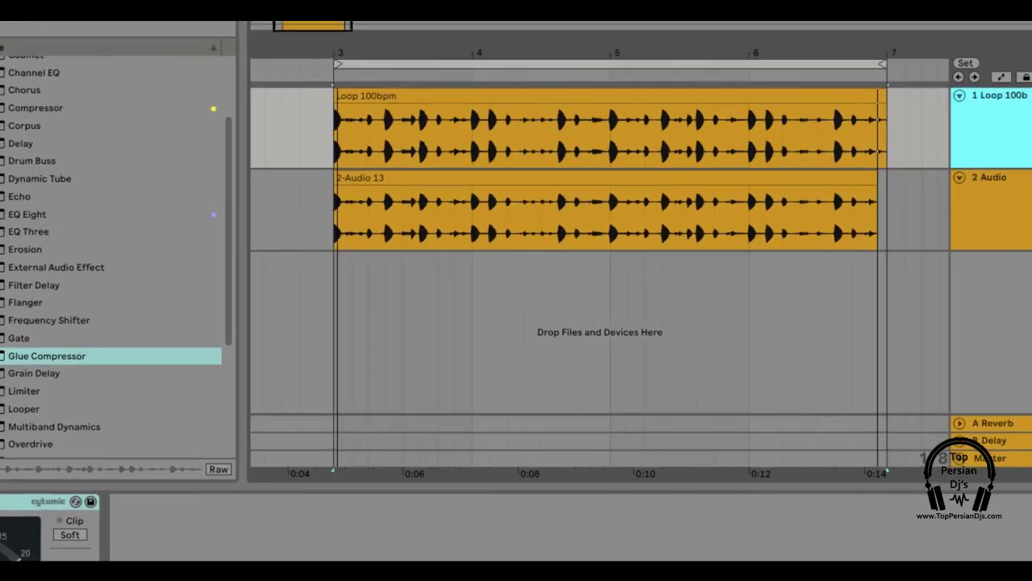
Step: Compare the waveforms of the original Loop 100bpm clip and the recorded clip below it at closer range
key("plus")
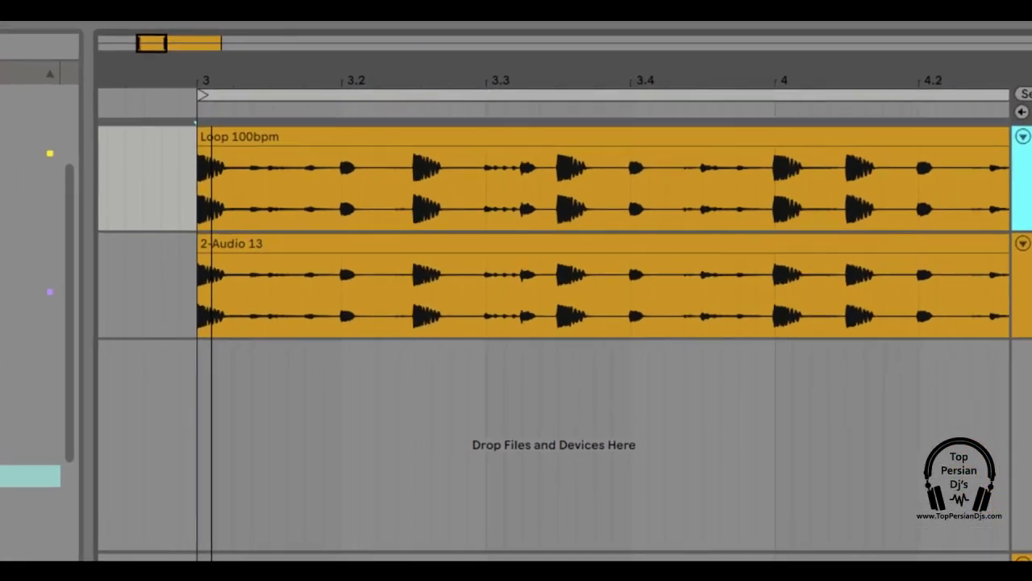
left_click_drag(150, 94, 150, 141)
left_click_drag(476, 95, 304, 101)
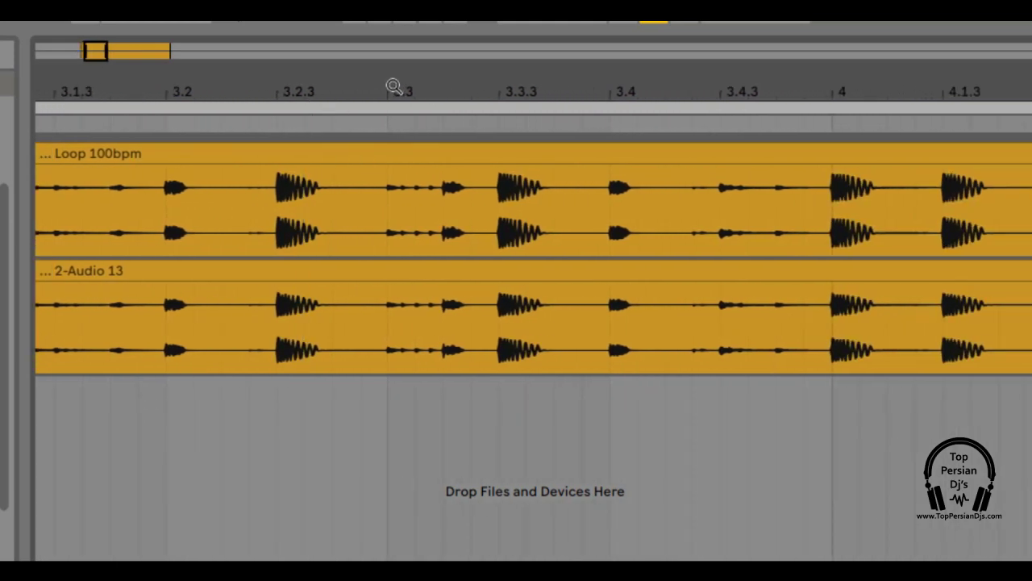
mouse_move(392, 91)
left_mouse_down()
mouse_move(392, 113)
mouse_move(391, 64)
left_mouse_up()
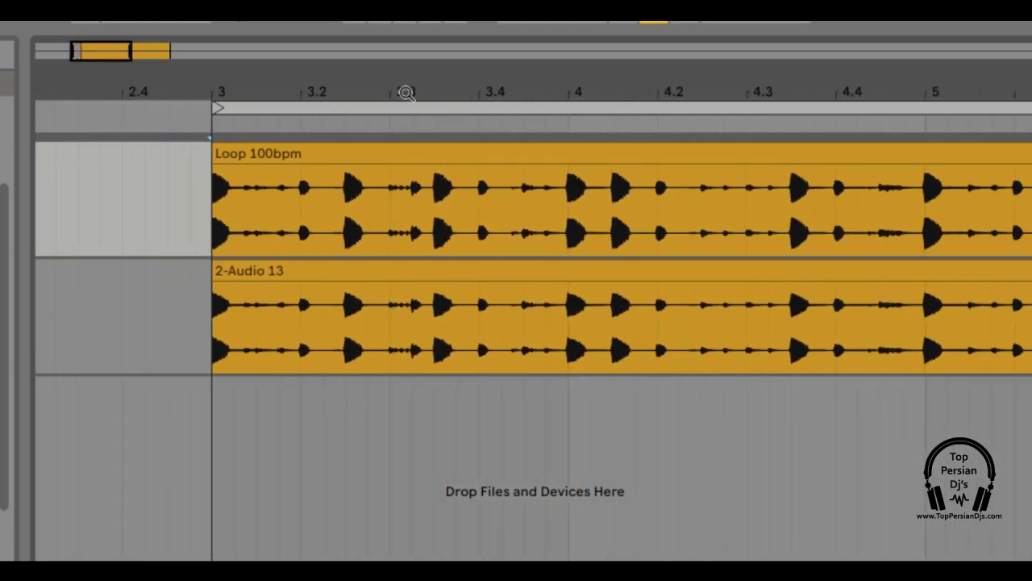
left_click_drag(521, 102, 521, 77)
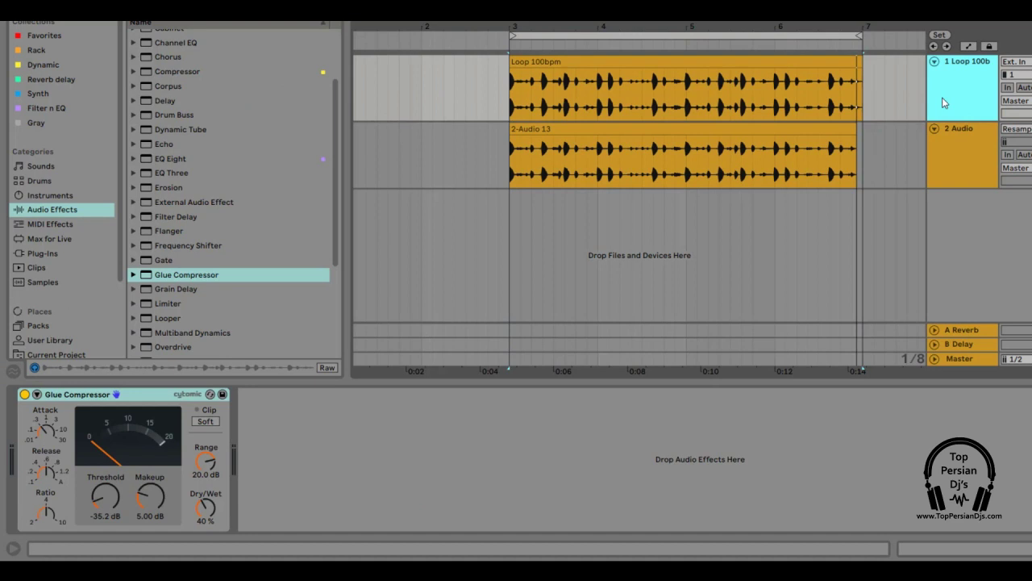
Step: Play the loop while bypassing and re-enabling the Glue Compressor to compare the processed and unprocessed sound
left_click(997, 109)
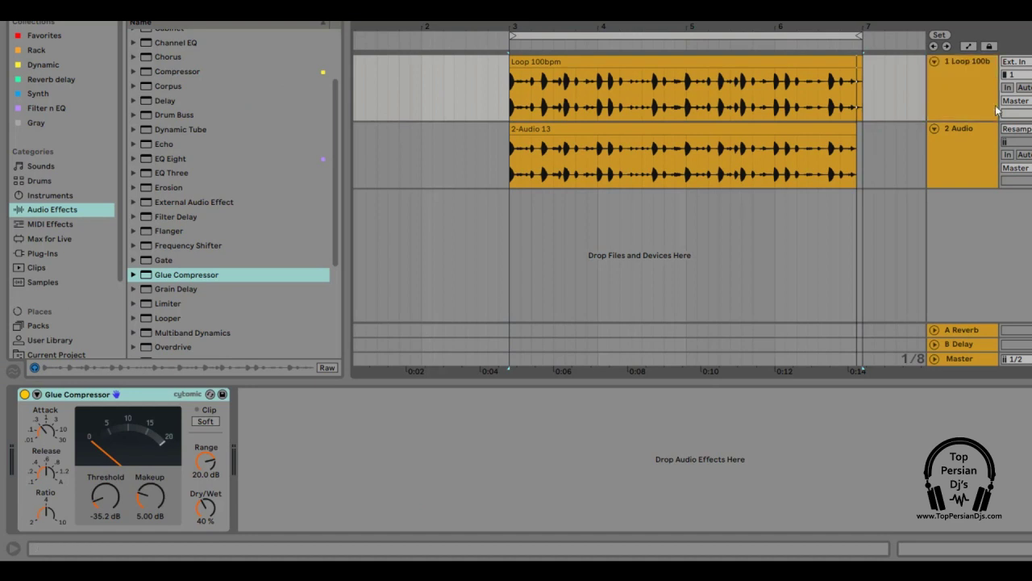
key("space")
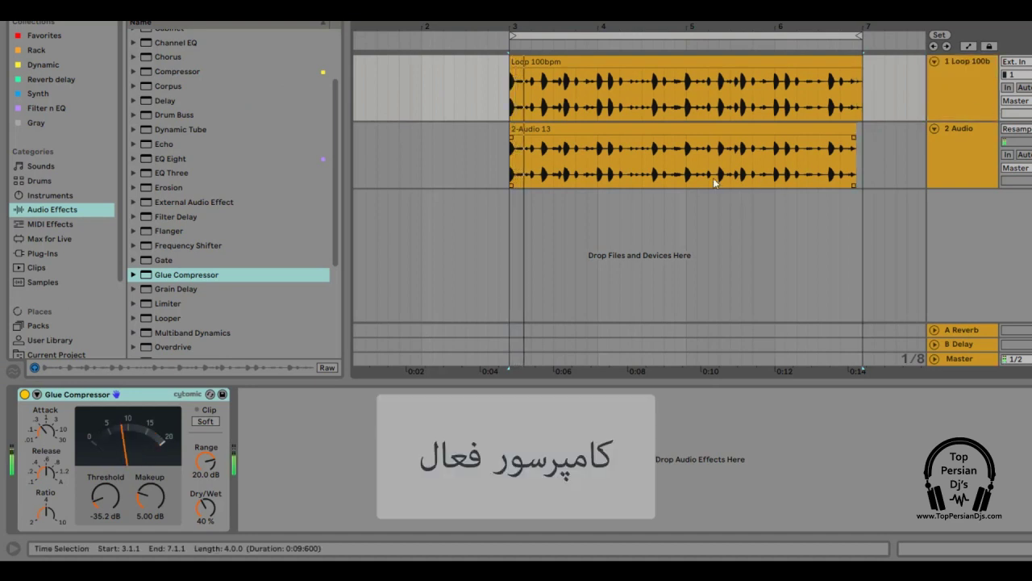
left_click(25, 394)
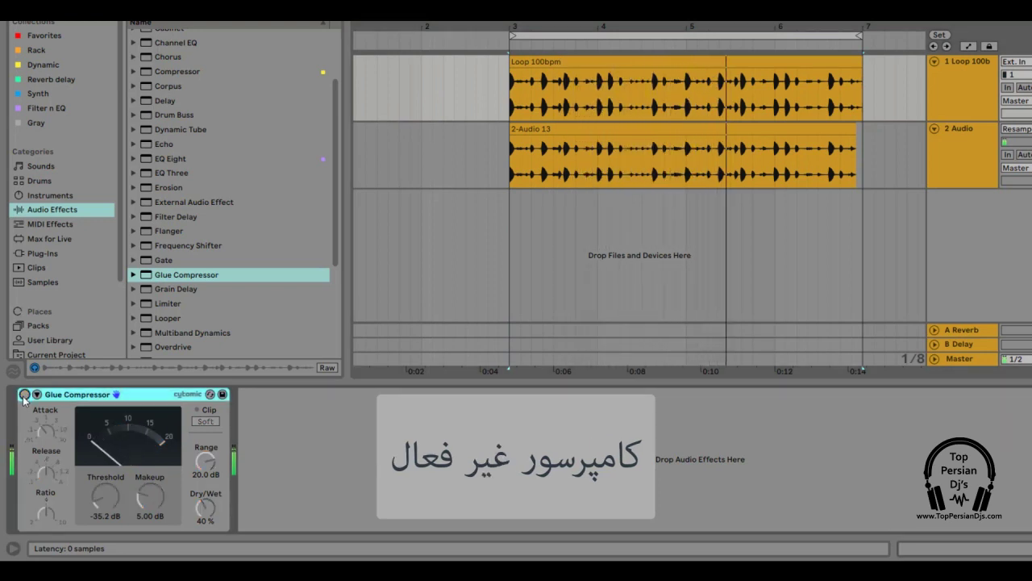
left_click(25, 394)
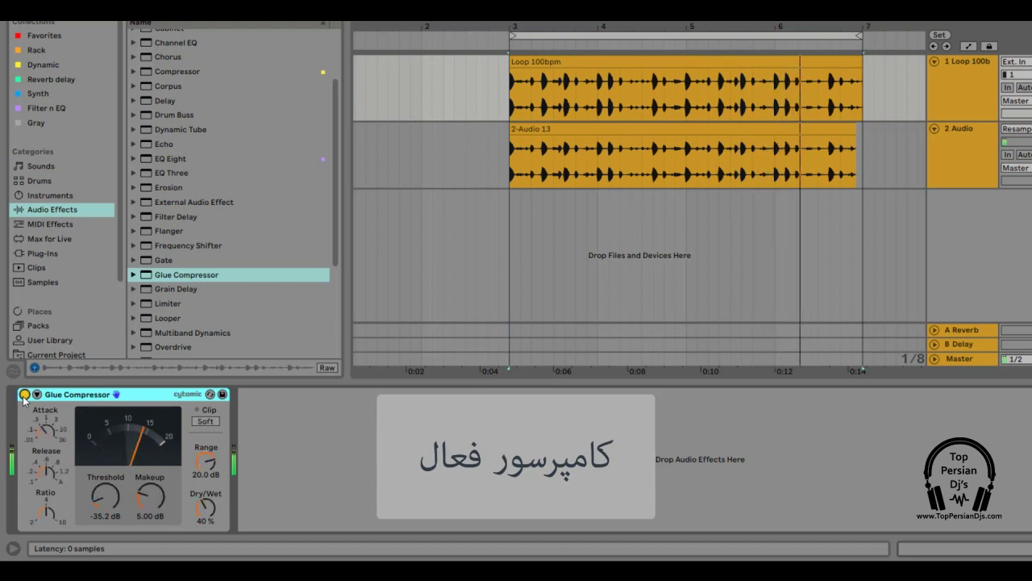
left_click(25, 395)
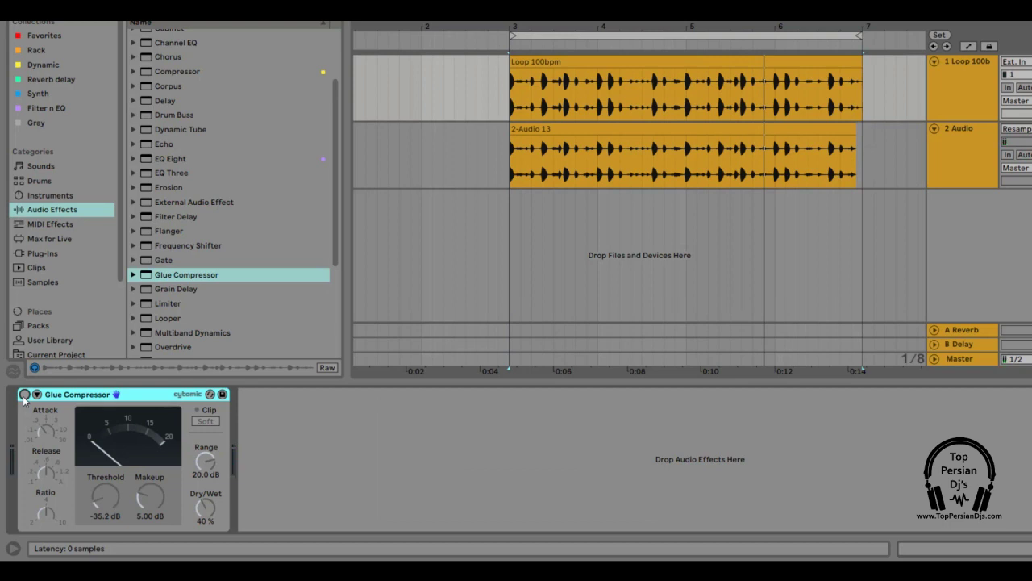
left_click(24, 394)
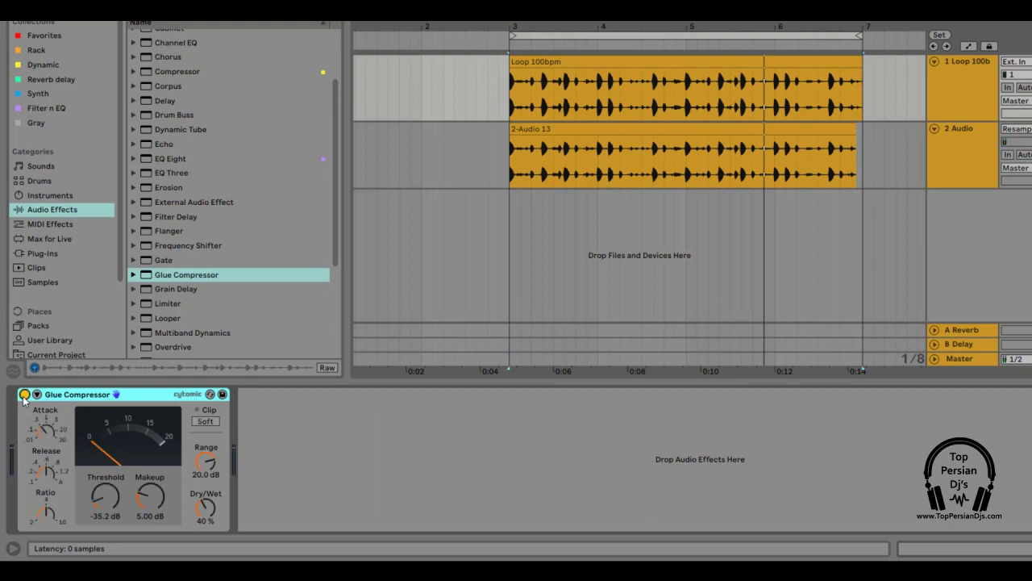